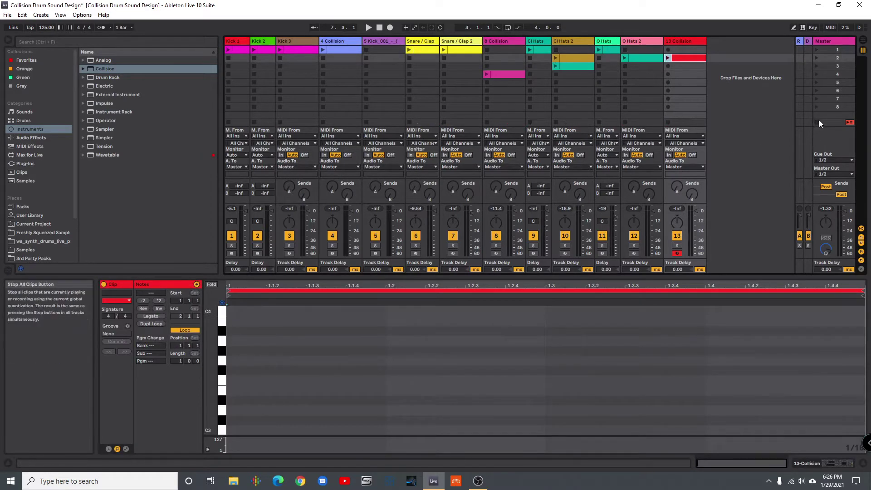
Step: Set the 13 Collision clip's loop length to 2 bars and draw sixteenth C3 notes at 1.1.1 and 1.2.3
scroll(239, 376, down, 2)
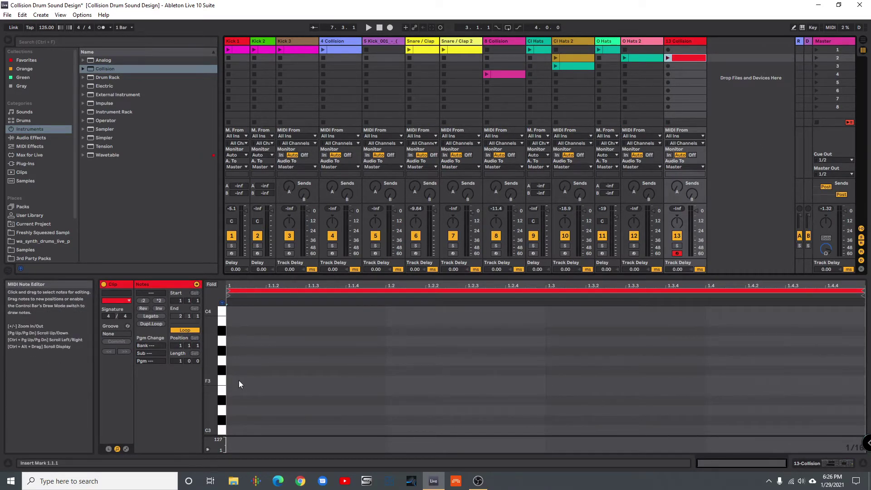
scroll(252, 394, down, 2)
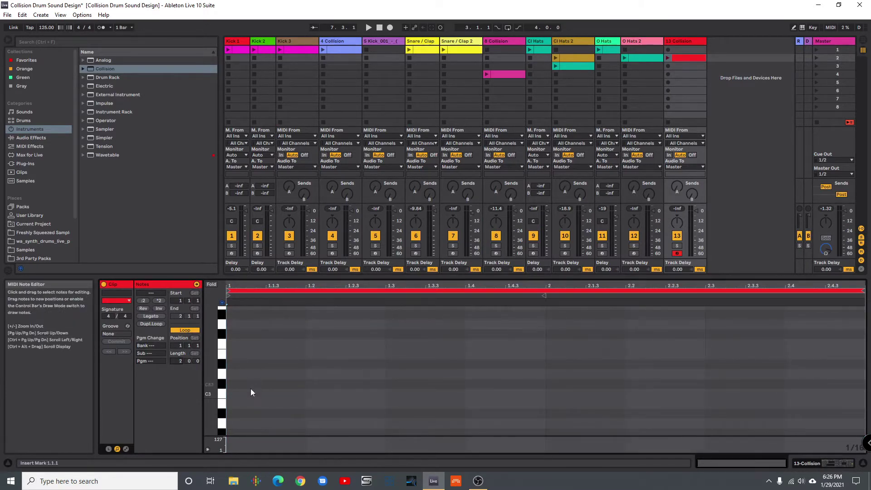
scroll(233, 344, down, 1)
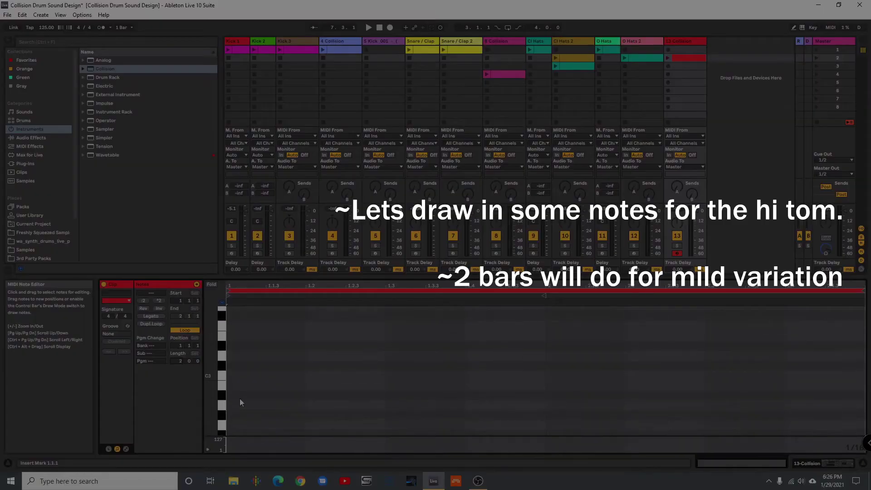
key(b)
click(236, 375)
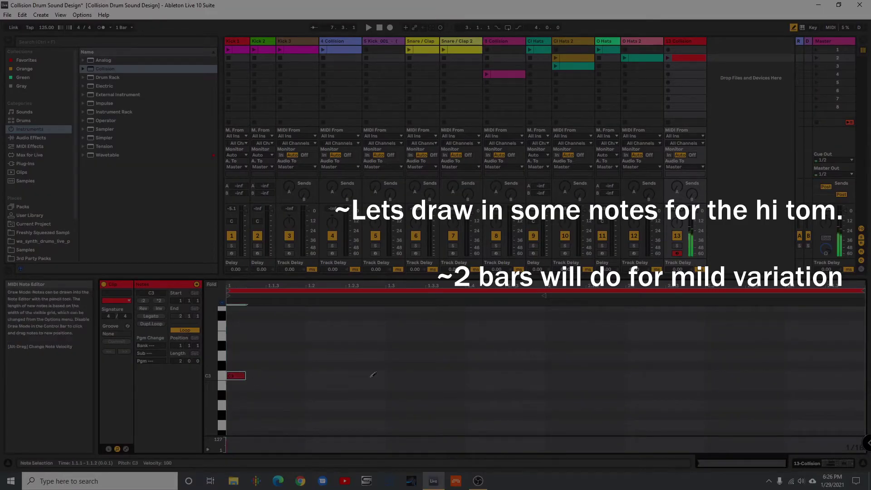
click(361, 375)
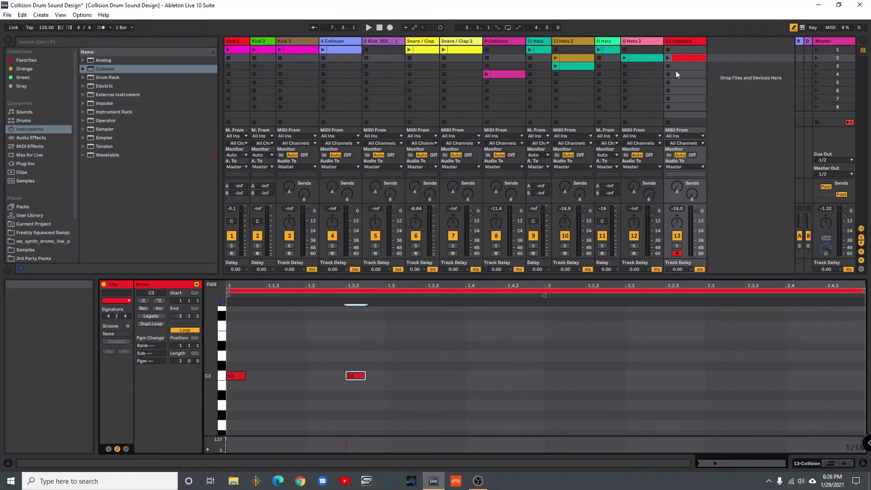
Step: Launch the 13 Collision clip and draw further C3 notes at 1.3.4, 2.1.1, 2.2.3 and 2.3.4
click(667, 57)
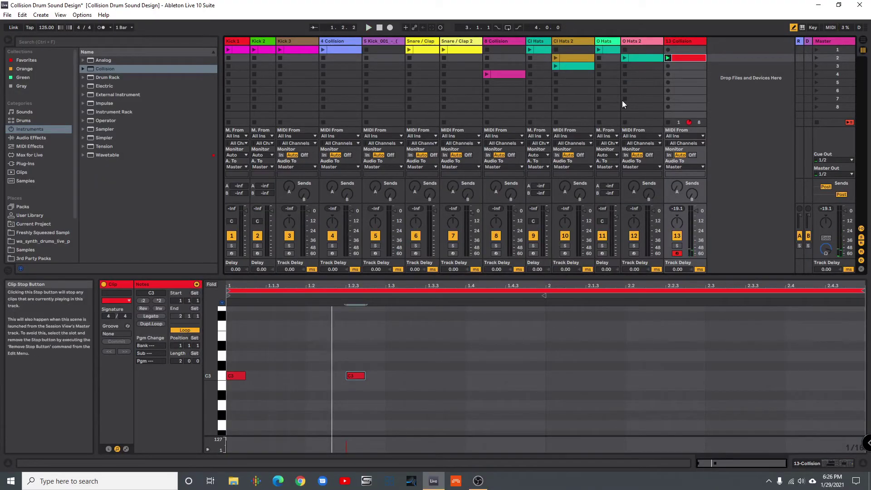
double_click(690, 41)
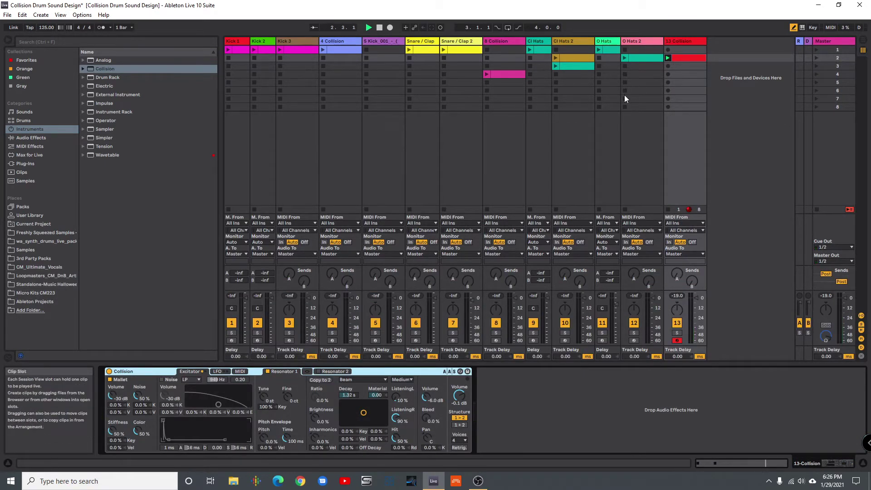
double_click(684, 56)
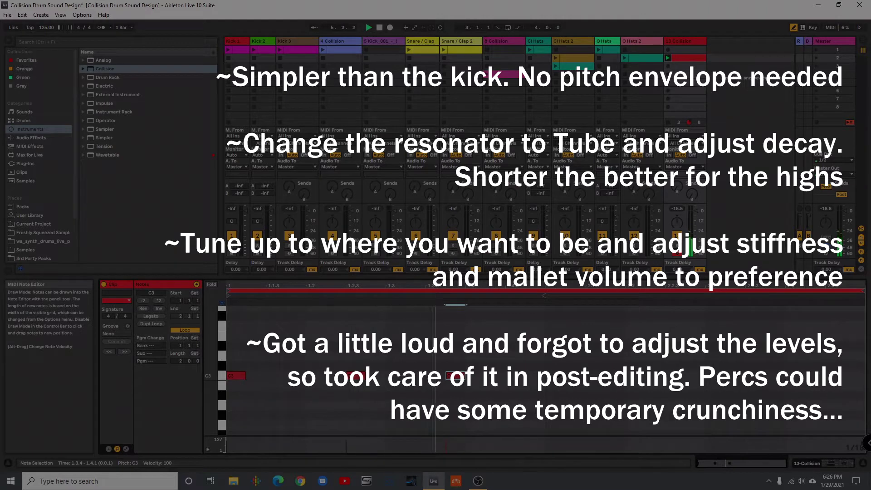
click(678, 376)
click(774, 375)
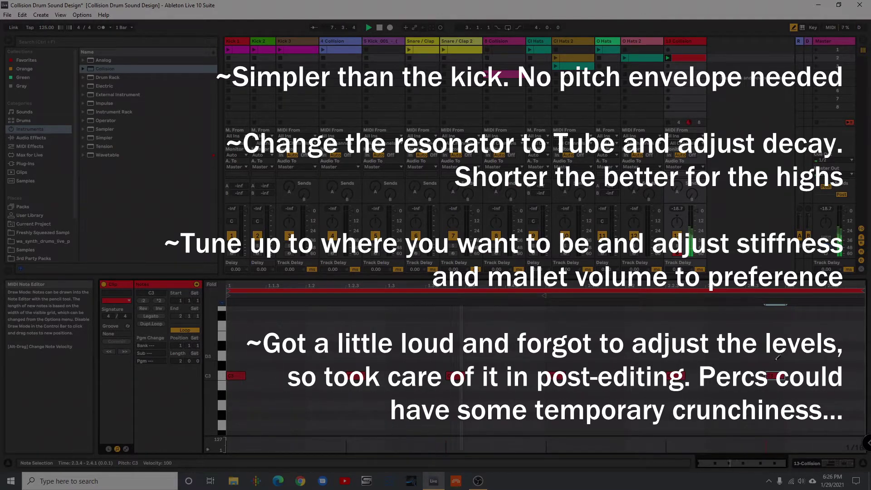
Step: Shape track 13's Collision sound with a Tube resonator, +2 st tune, 67% stiffness, -17 dB mallet volume, 509 ms decay and 57% radius
click(666, 43)
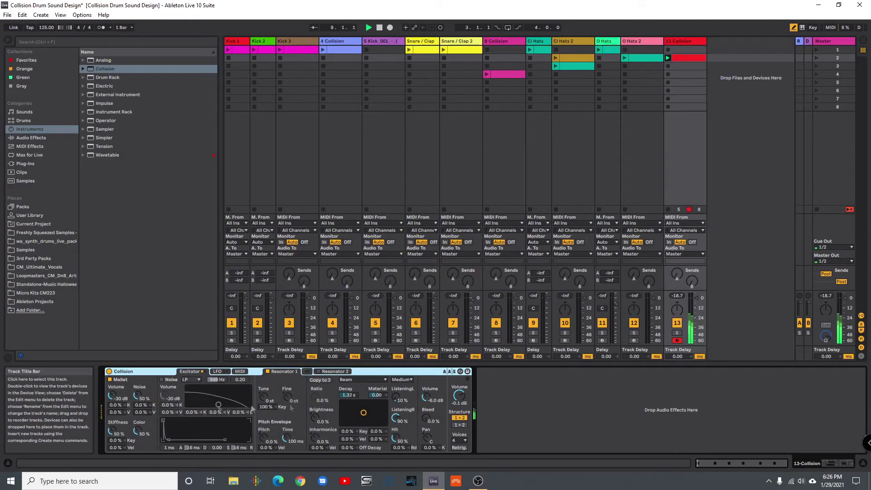
click(368, 380)
click(351, 426)
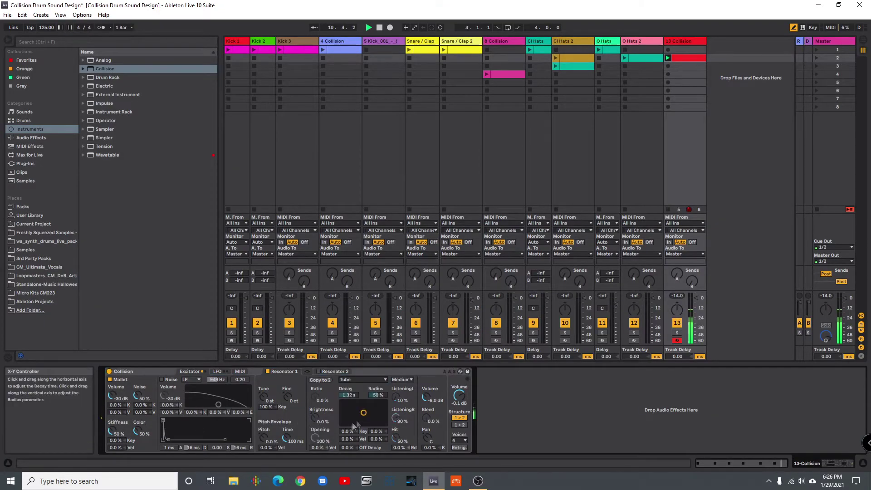
drag(362, 412, 363, 412)
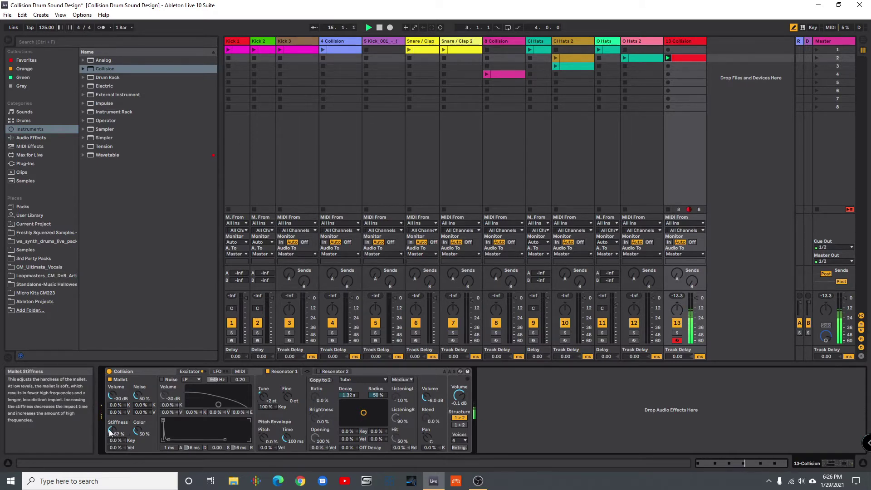
drag(115, 393, 114, 388)
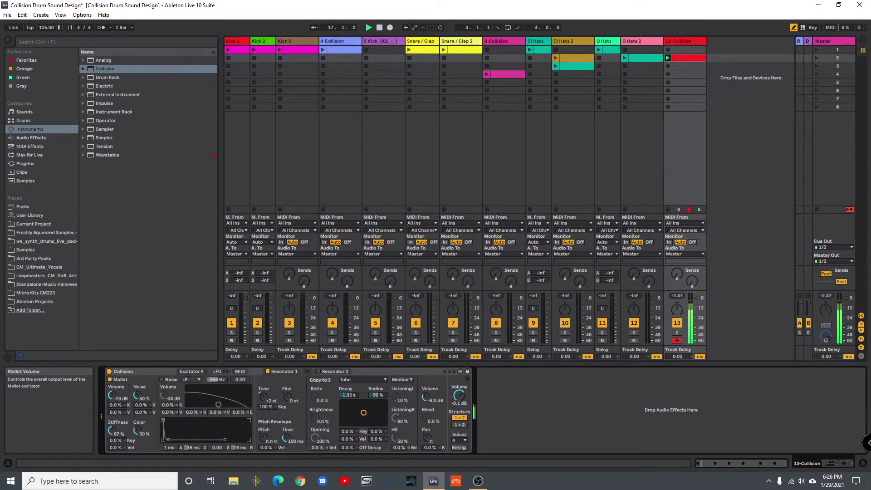
drag(114, 388, 115, 387)
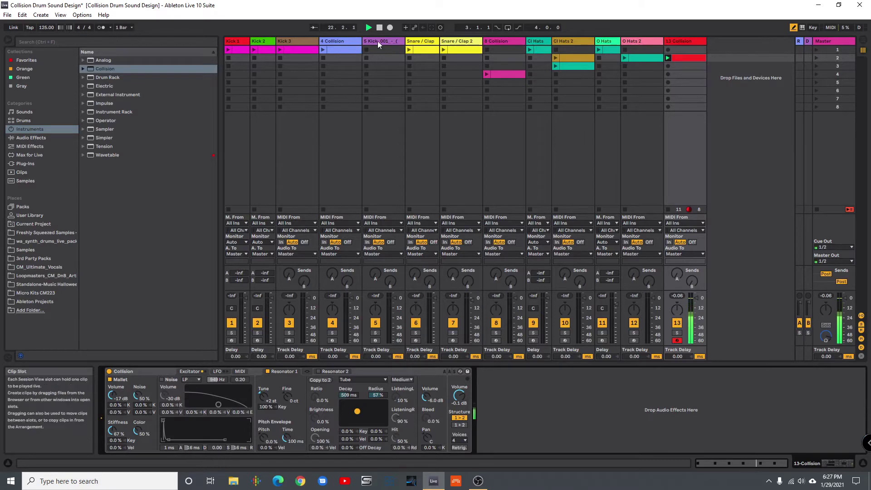
Step: Launch the 4 Collision clip alongside the tom and rename the 13 Collision track HiTom
click(324, 51)
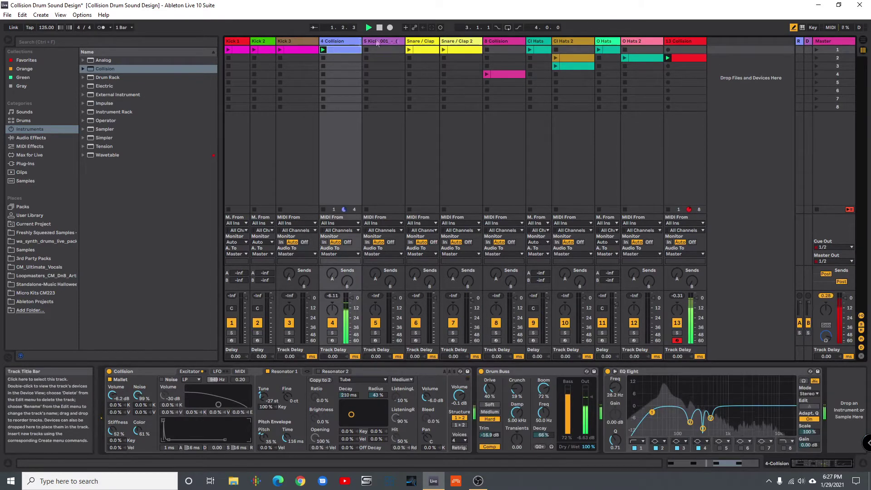
click(684, 57)
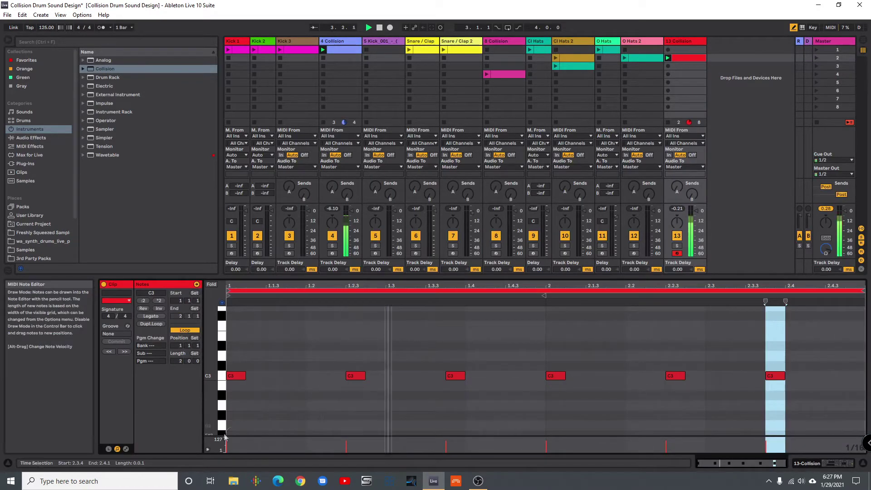
double_click(685, 42)
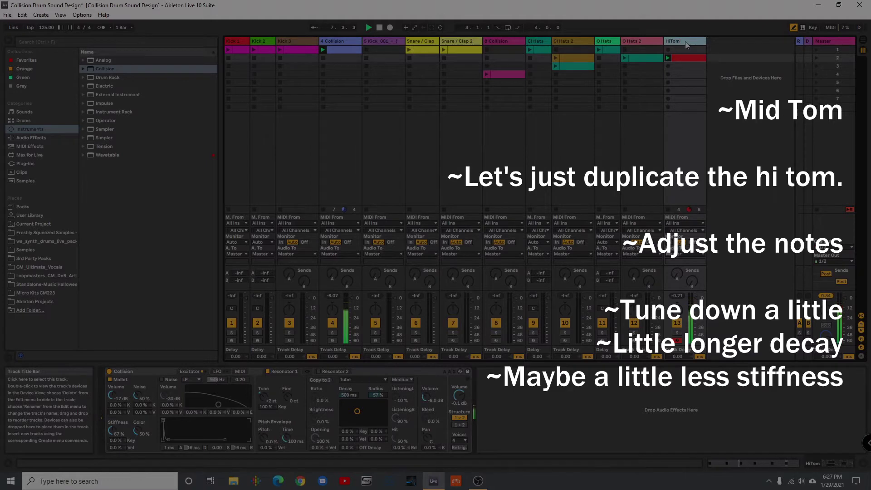
Step: Duplicate the HiTom track and rename the copy MidTom
key(ctrl+d)
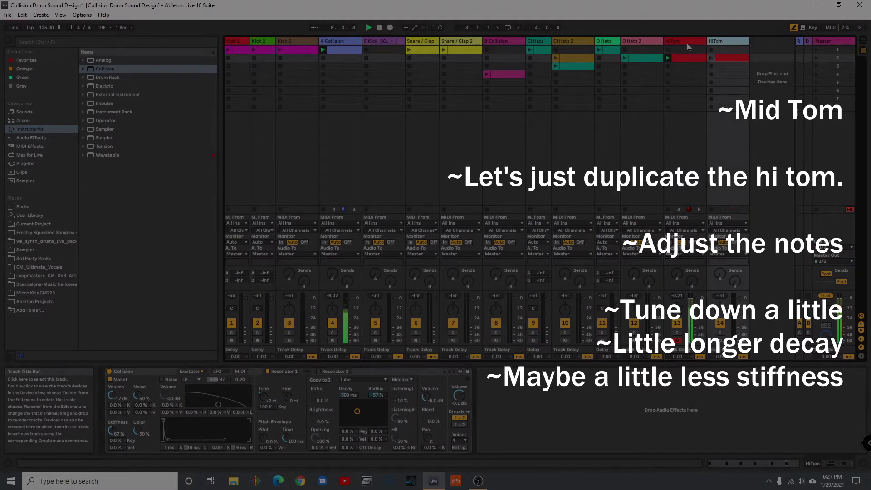
click(716, 42)
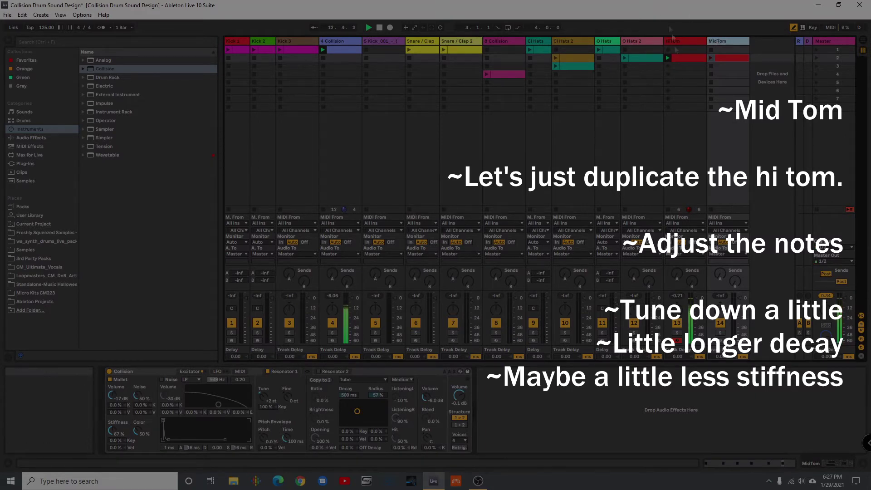
Step: Shift all notes in the MidTom clip three sixteenths later, starting at 1.1.4, and launch the clip
double_click(728, 58)
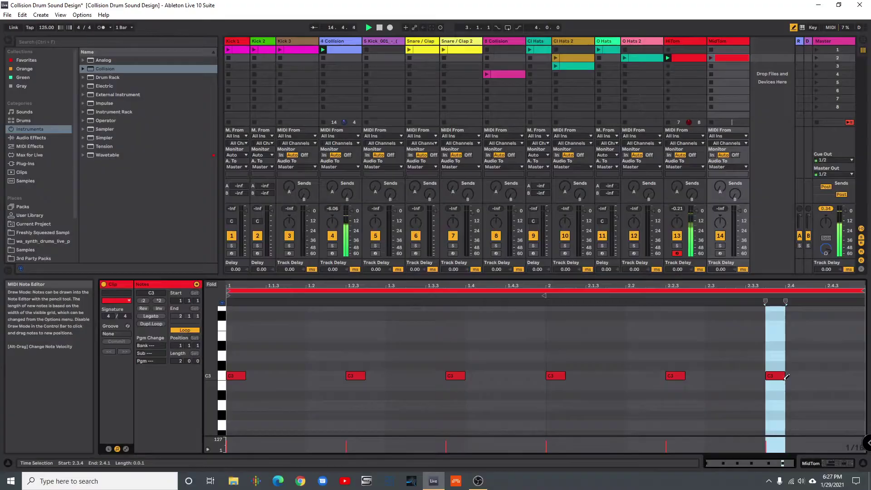
drag(797, 409, 293, 380)
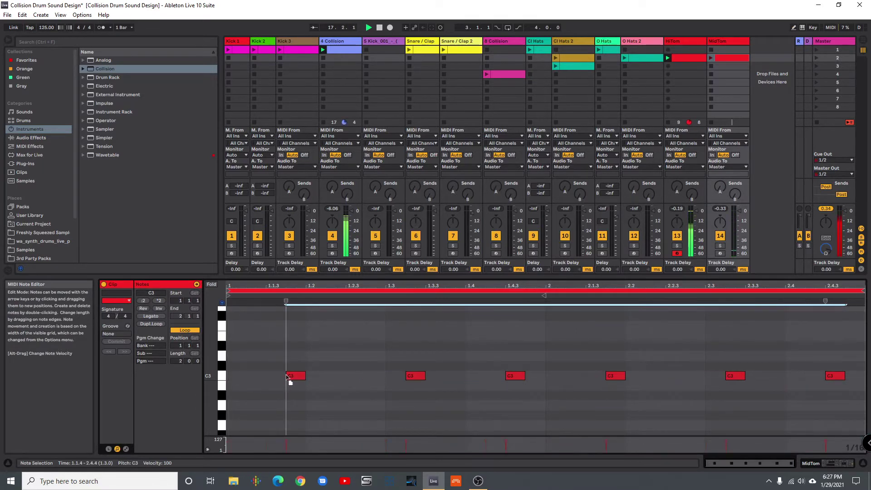
click(711, 57)
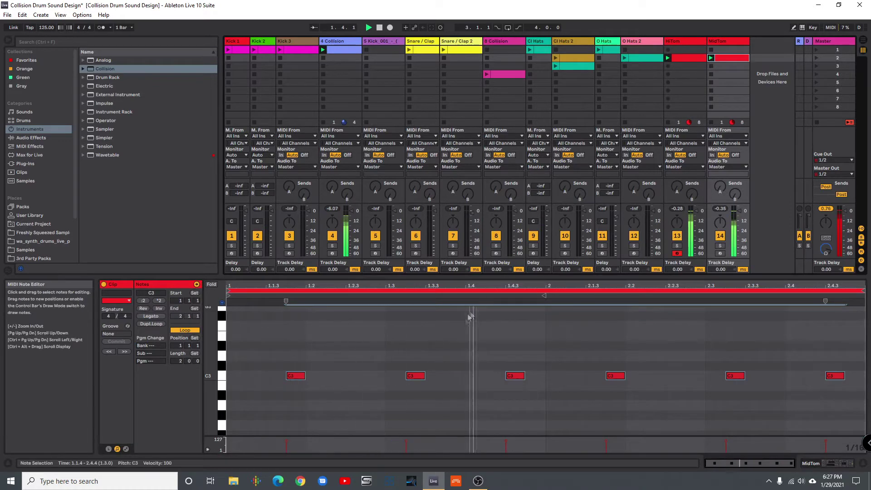
Step: Set MidTom's Collision to -3 st tune, 824 ms decay, 51% radius and 62% mallet stiffness
double_click(722, 41)
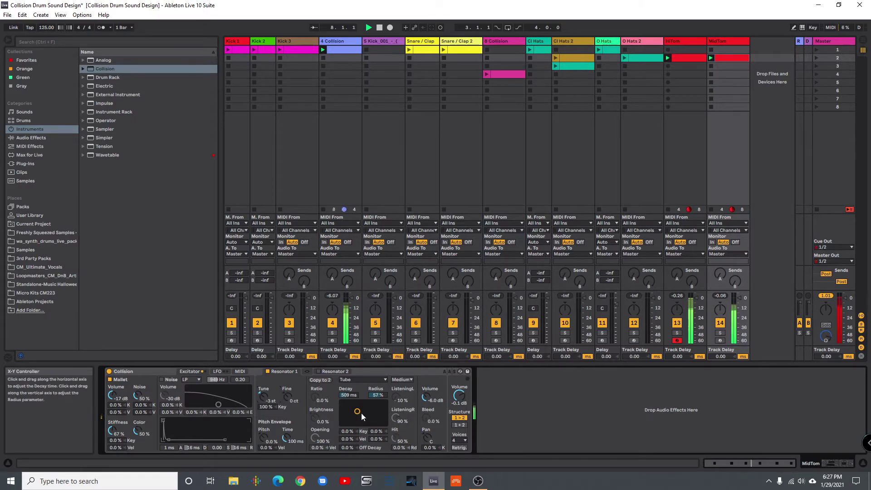
drag(358, 407, 357, 412)
drag(111, 430, 112, 433)
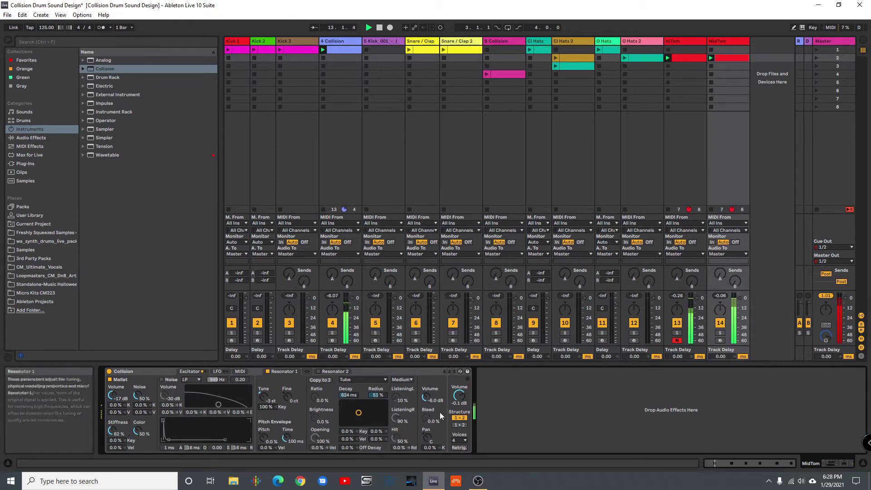
Step: Delete the first C3 note, at 1.1.4, from the MidTom clip
click(726, 59)
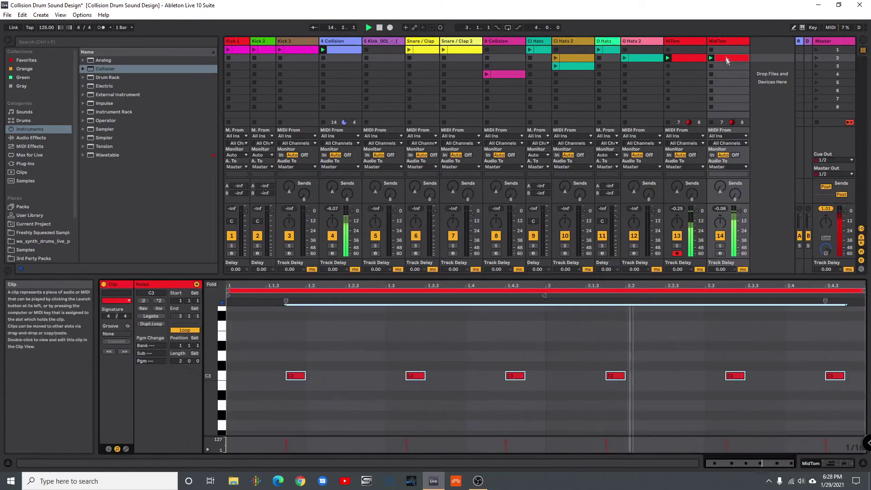
click(296, 379)
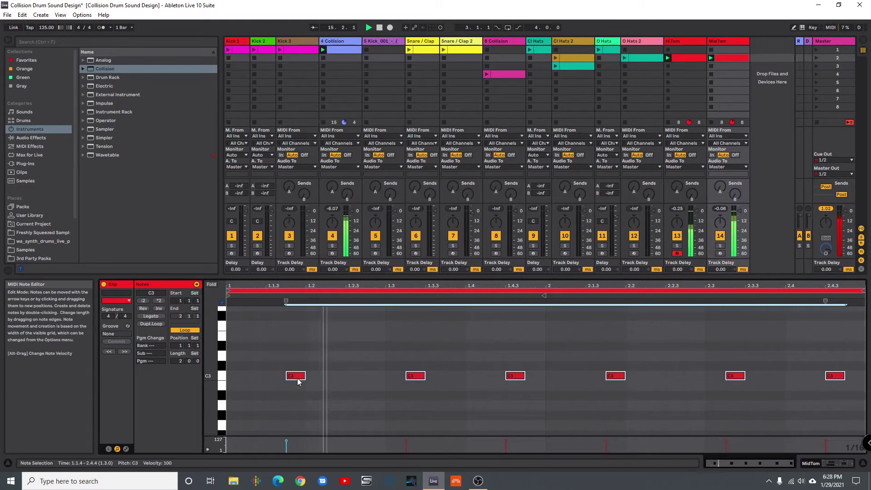
double_click(298, 378)
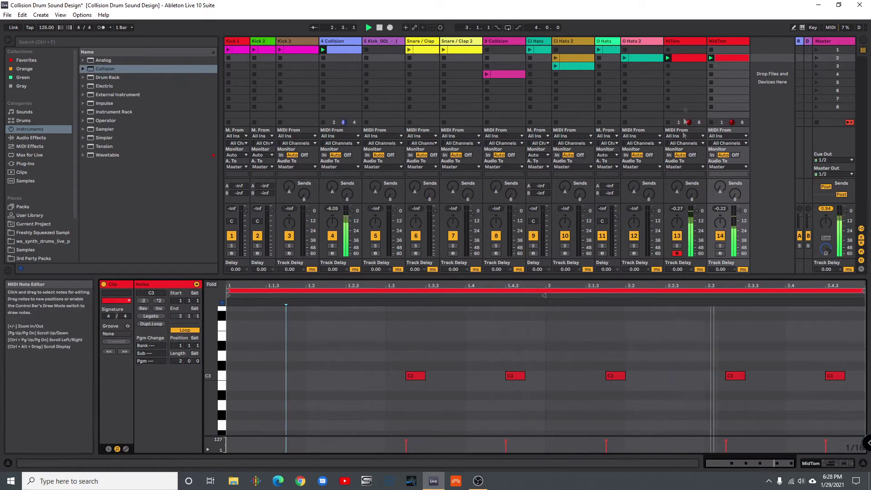
Step: Remove the C3 note at 1.3.4 from the HiTom clip and copy the 2.1.1 note to 2.1.4
click(688, 59)
click(459, 377)
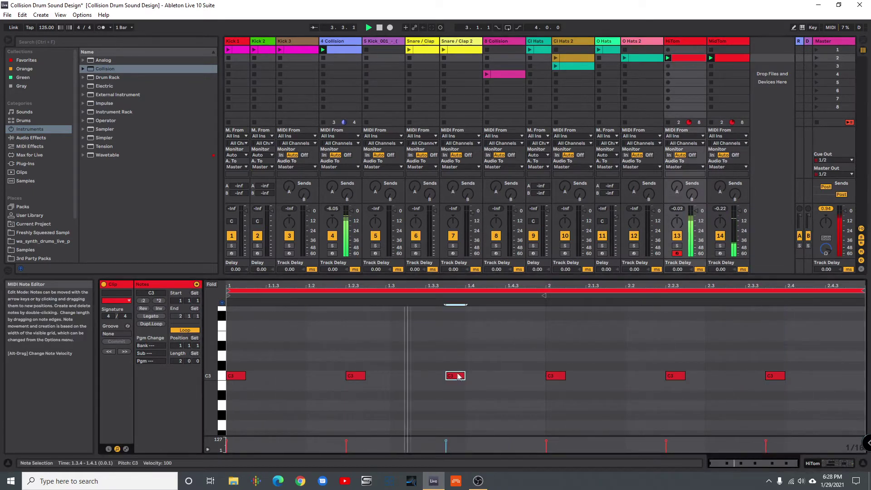
click(735, 61)
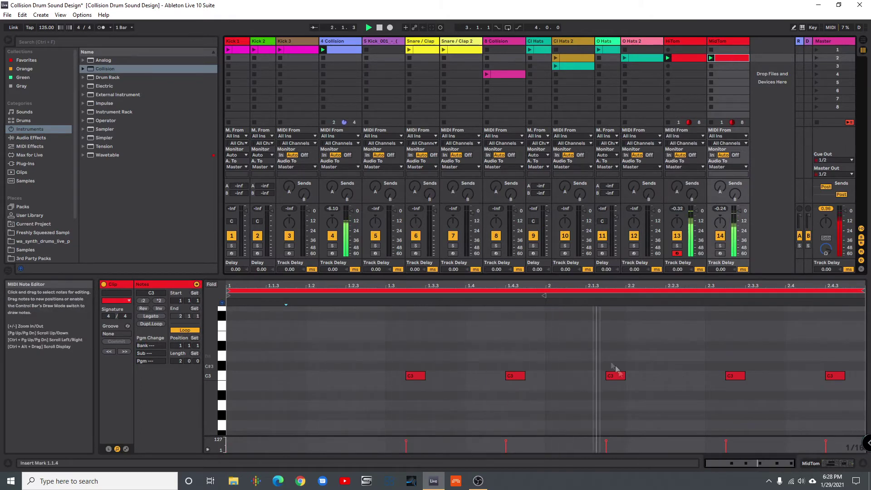
click(682, 59)
drag(556, 377, 615, 381)
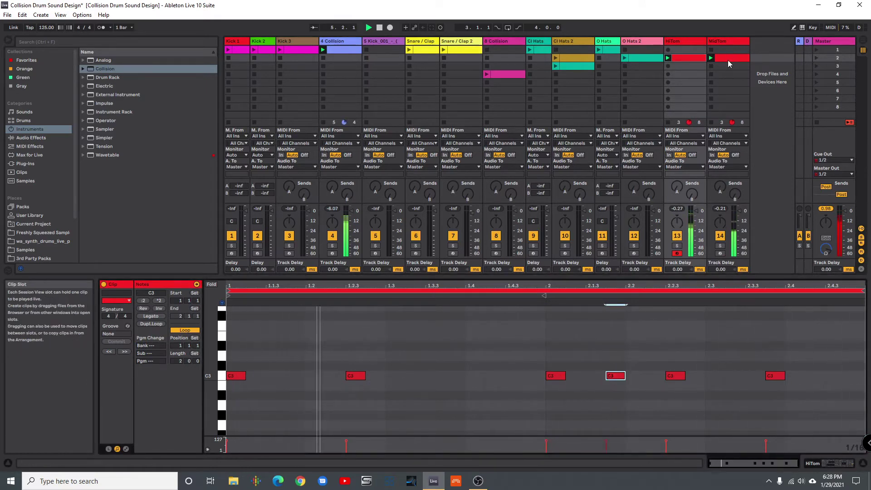
Step: Delete the C3 note at 2.1.4 from the MidTom clip
click(727, 59)
click(614, 375)
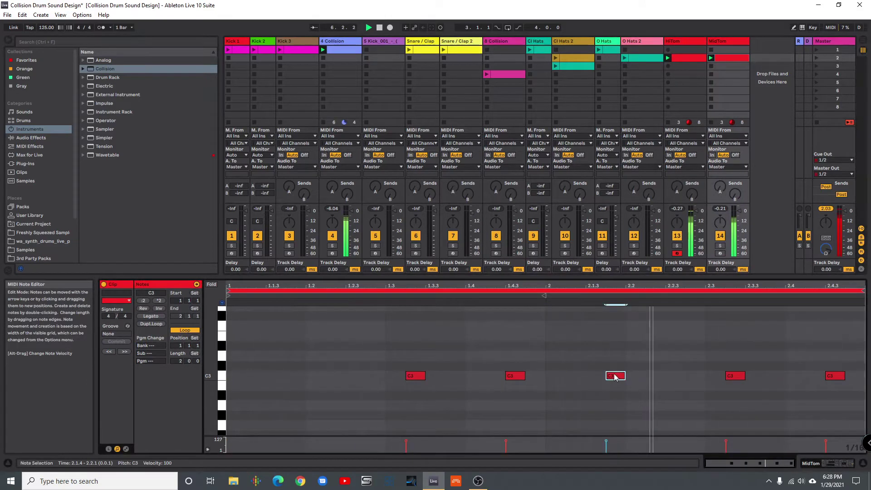
double_click(614, 376)
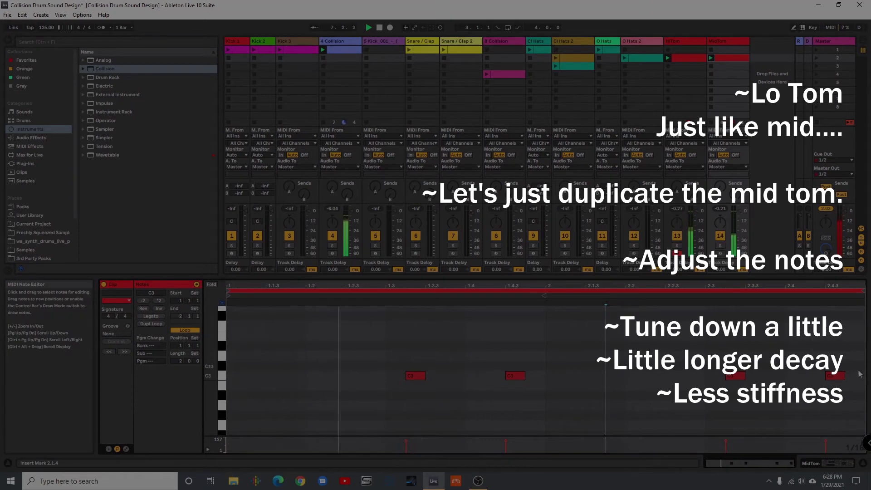
Step: Duplicate the MidTom track and rename the copy LoTom
click(721, 42)
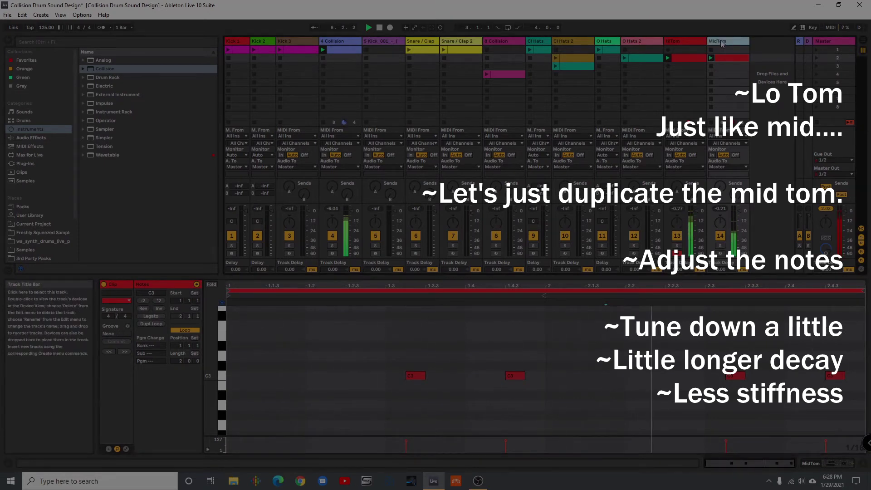
key(ctrl+d)
click(764, 42)
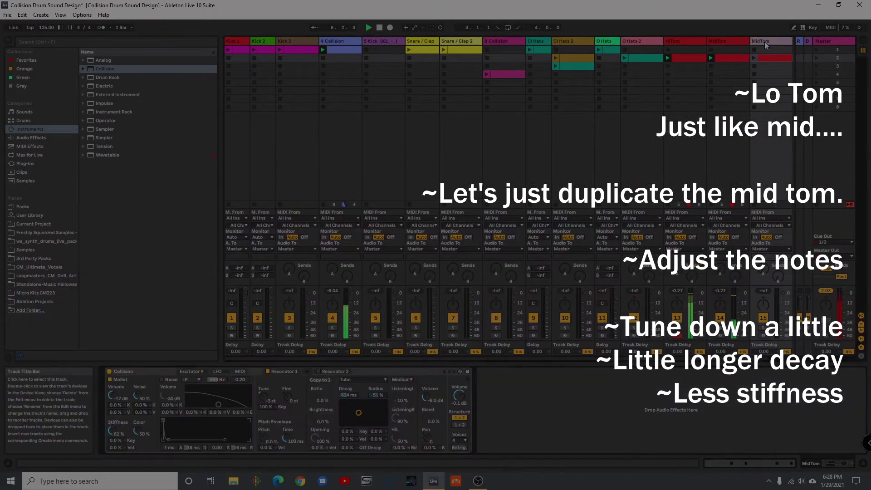
text(LoTom)
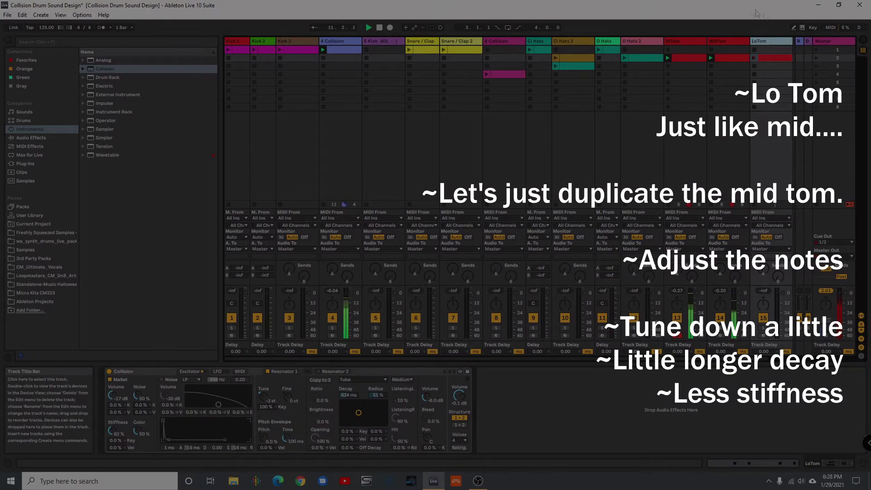
Step: In the LoTom clip, delete the C3 notes at 1.3.2 and 2.3.2 and move the 1.4.3 note to 1.4.1
double_click(765, 56)
click(414, 375)
key(Delete)
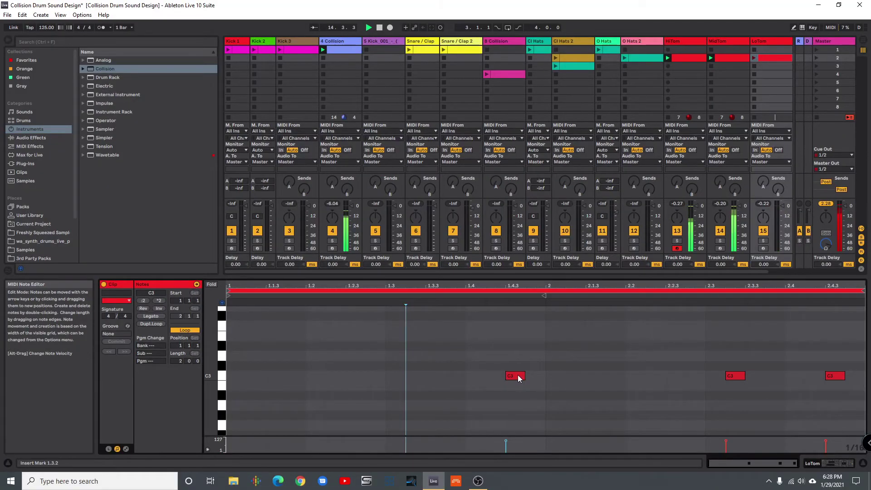
click(518, 376)
drag(517, 375, 479, 376)
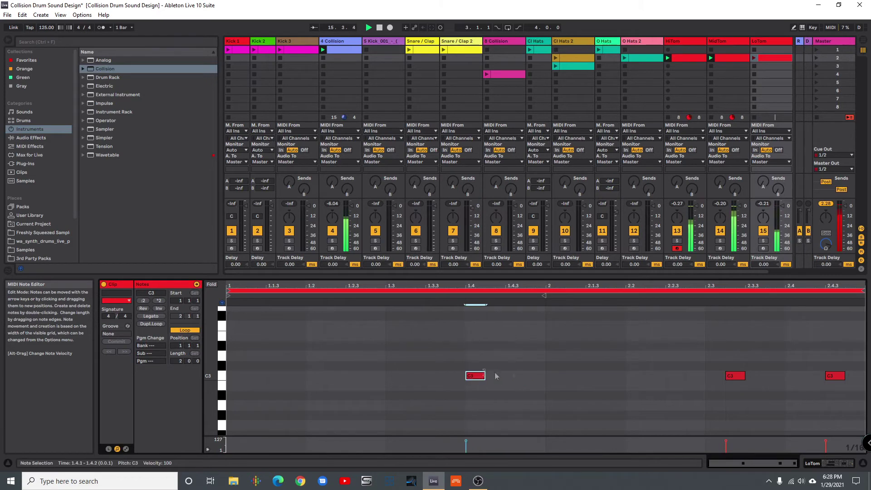
click(734, 376)
key(Delete)
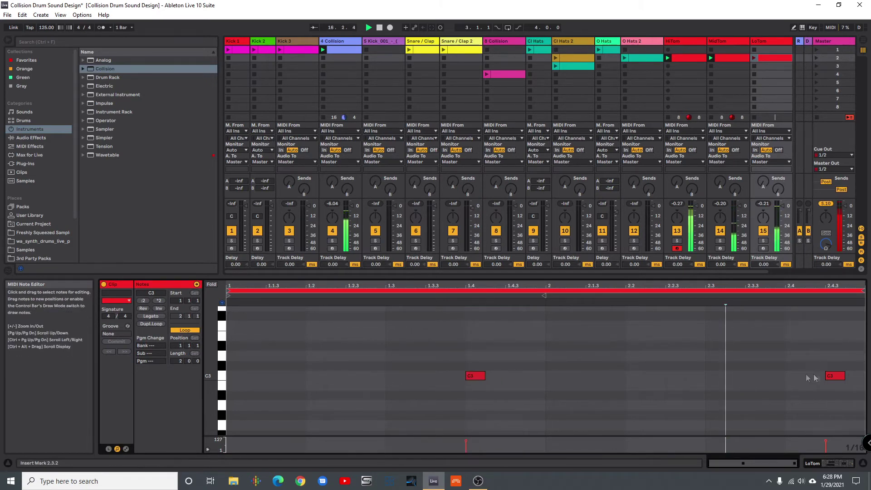
Step: Launch the LoTom clip and retune its Collision device to -8 st, with less mallet stiffness and a decay of about 1.08 s
double_click(768, 40)
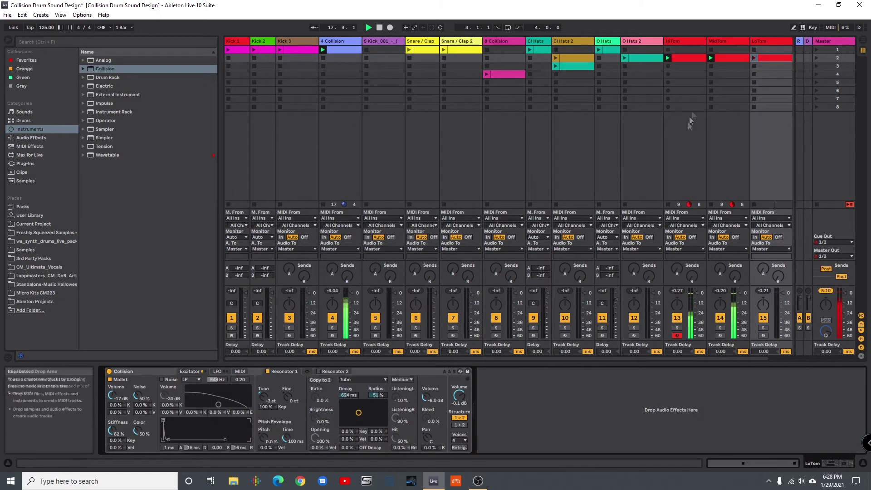
click(753, 58)
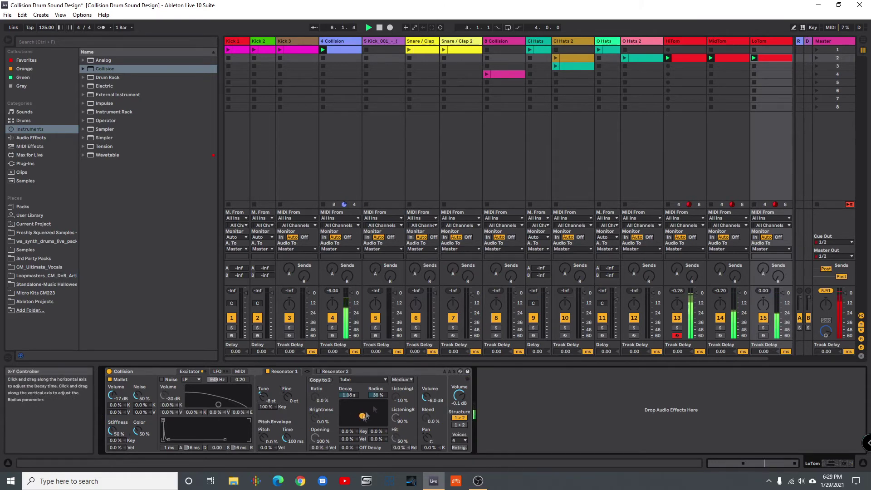
Step: Delete the C3 note at 2.4.3 from the MidTom clip and select the three tom clips together
double_click(762, 58)
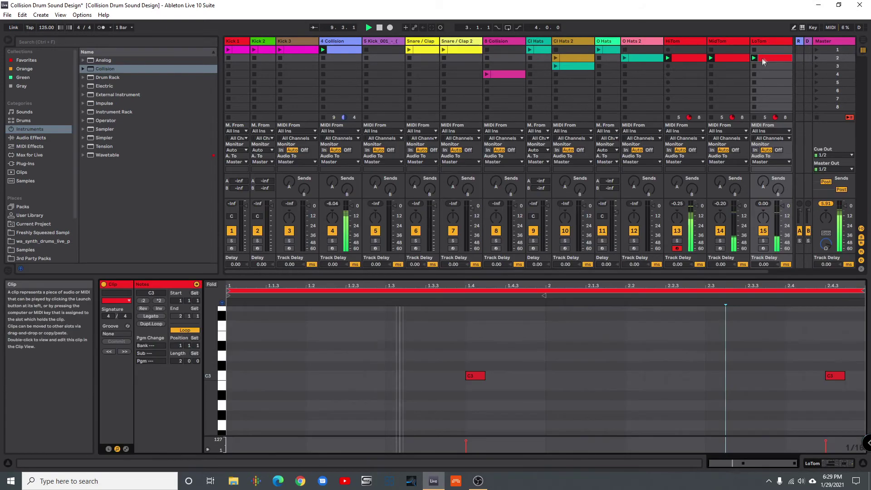
click(735, 59)
click(834, 376)
key(Delete)
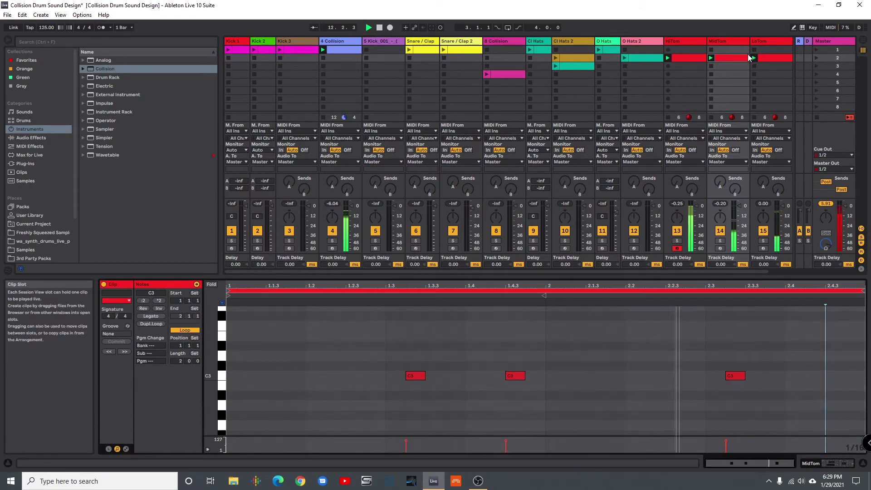
click(771, 58)
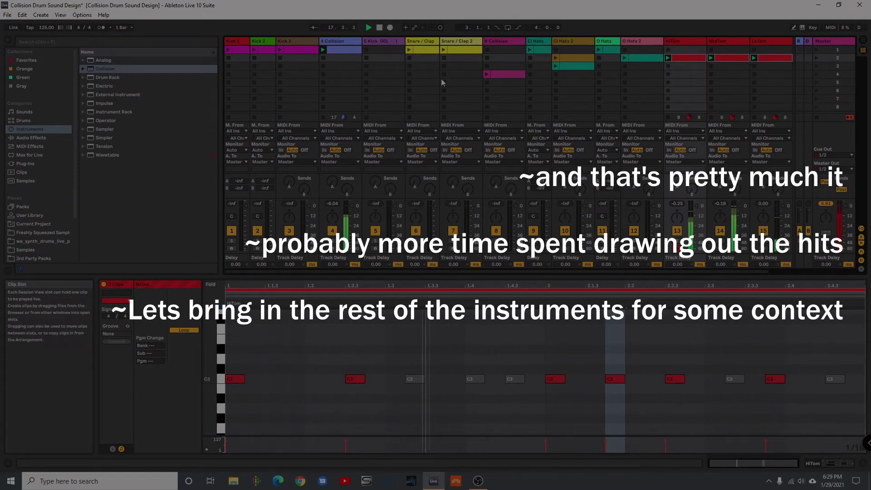
Step: Bring in the scene 3 Cl Hats 2, scene 4 Collision, O Hats and Snare / Clap clips, trying the O Hats 2 clip as well
click(556, 67)
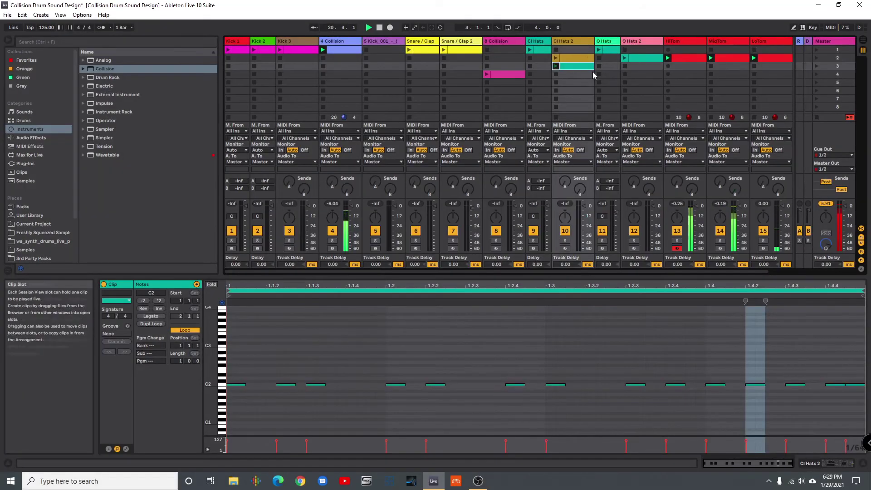
click(487, 75)
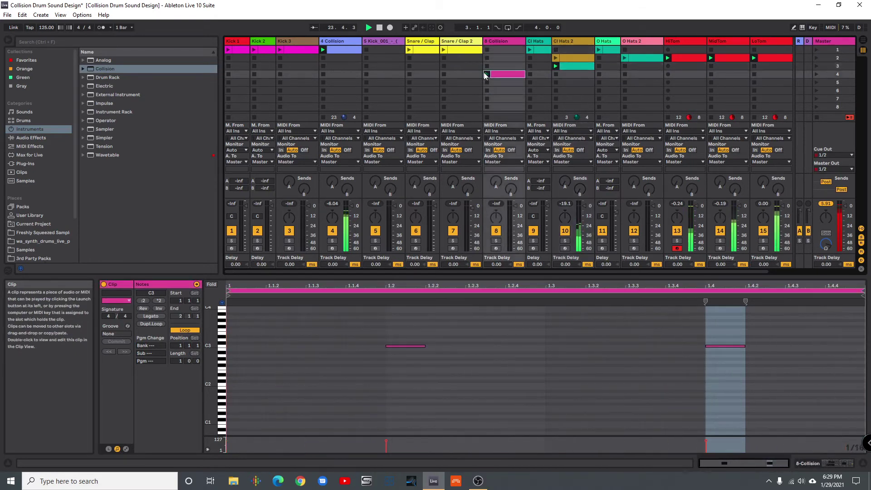
click(624, 59)
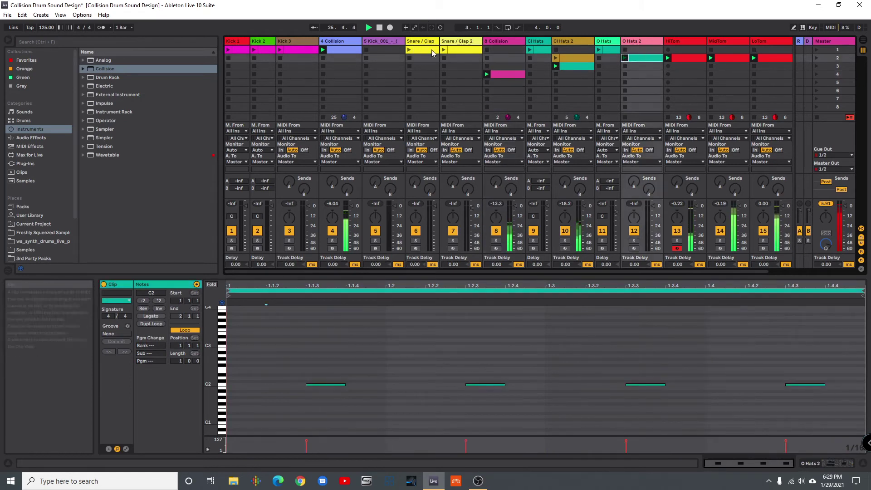
click(556, 66)
click(599, 50)
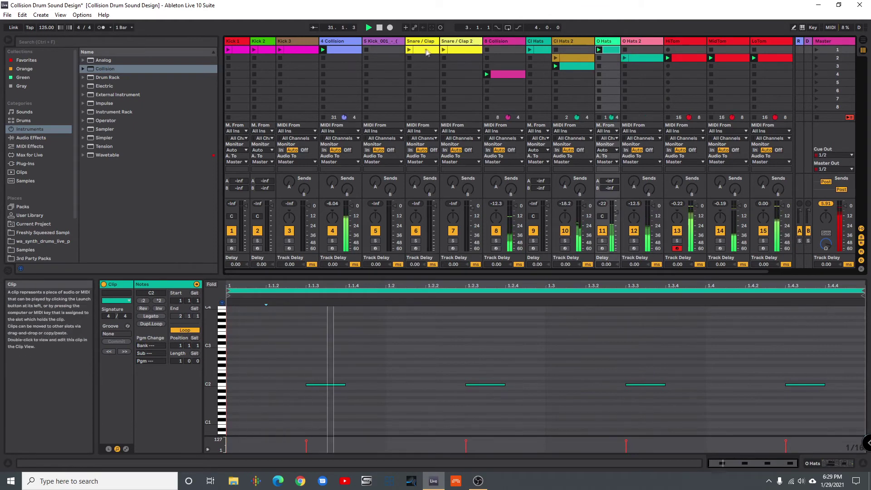
click(623, 58)
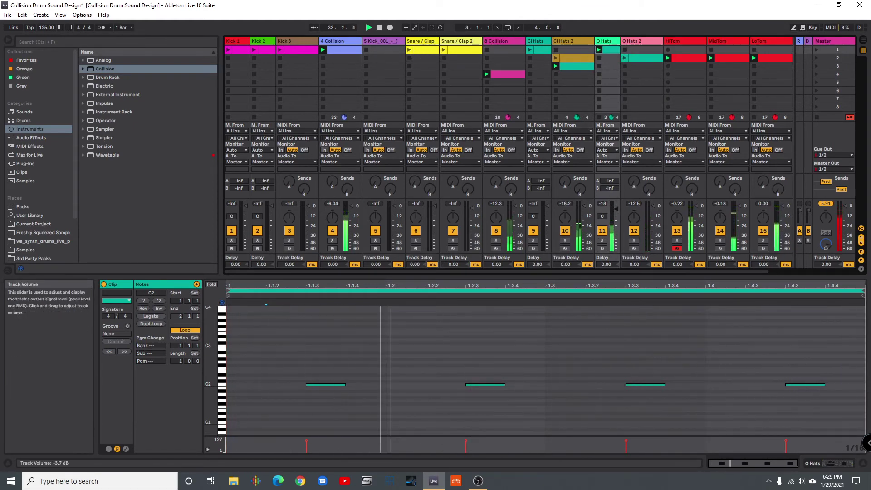
click(433, 49)
click(409, 50)
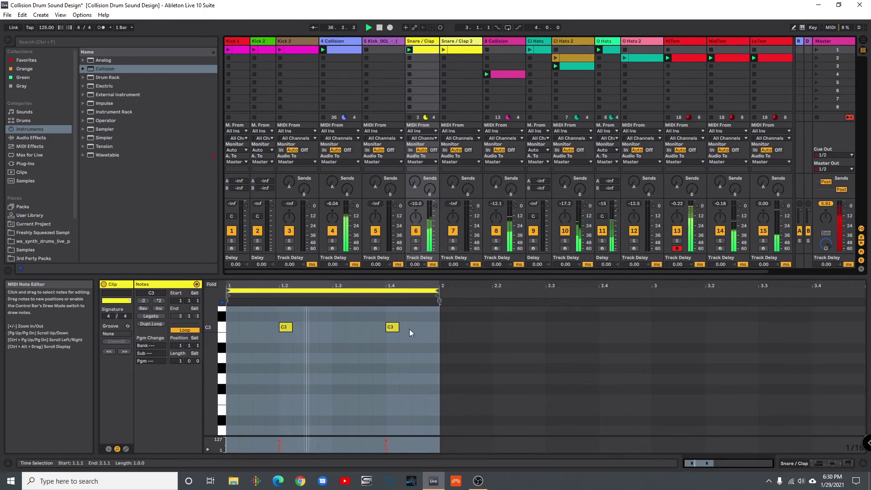
Step: Move the second C3 note of the Snare / Clap clip to 1.4.3 and extend the clip's loop length to 1.1.0
drag(393, 328, 421, 327)
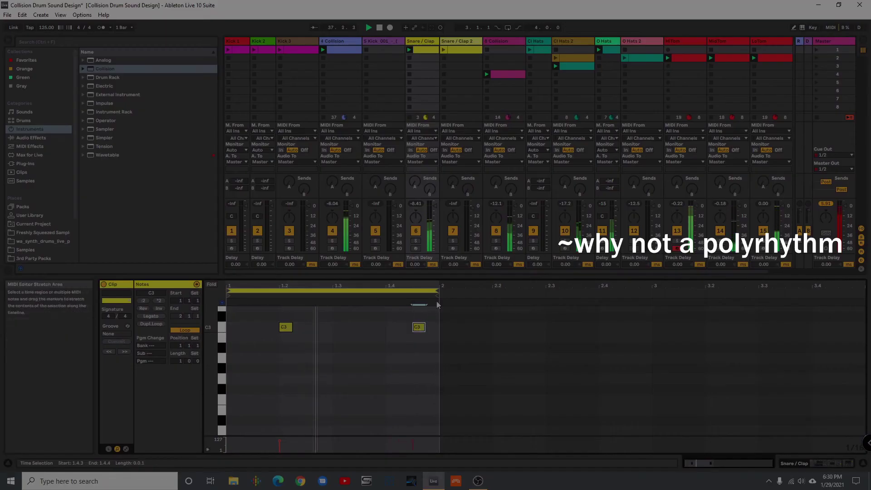
drag(438, 291, 493, 291)
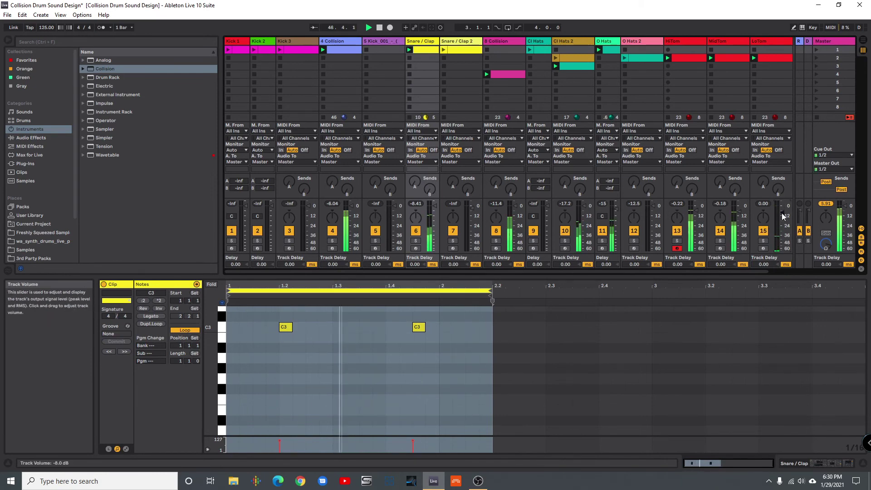
Step: Delete the C3 note at 2.2.3 from the HiTom clip
click(685, 58)
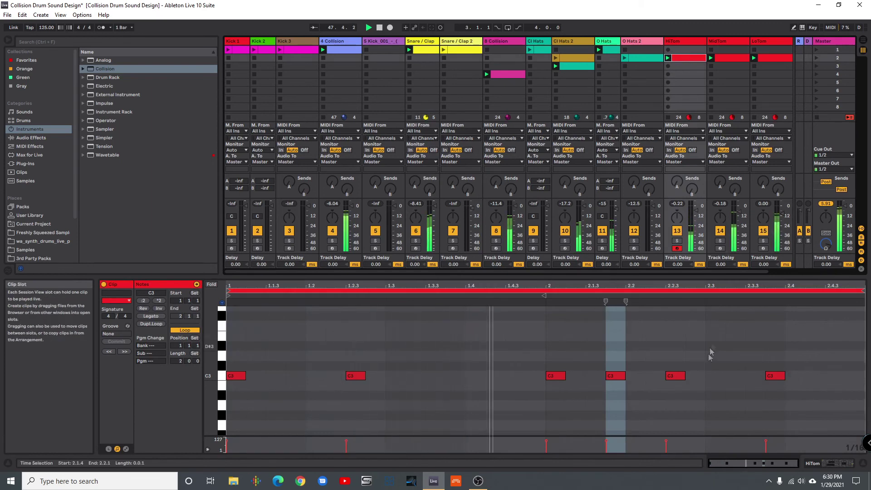
click(675, 375)
key(Delete)
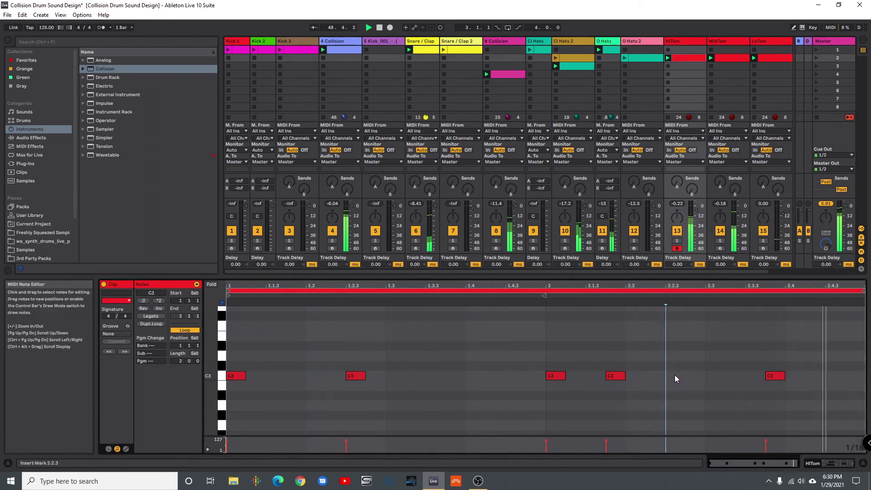
click(732, 59)
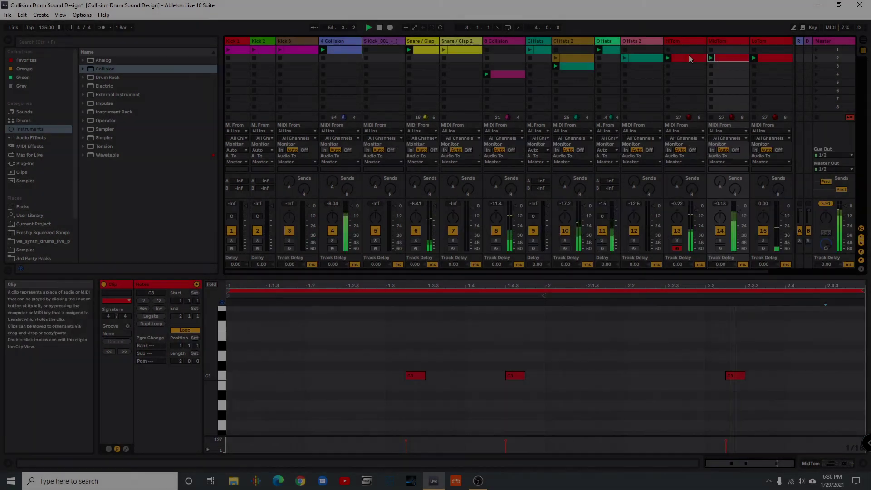
click(689, 55)
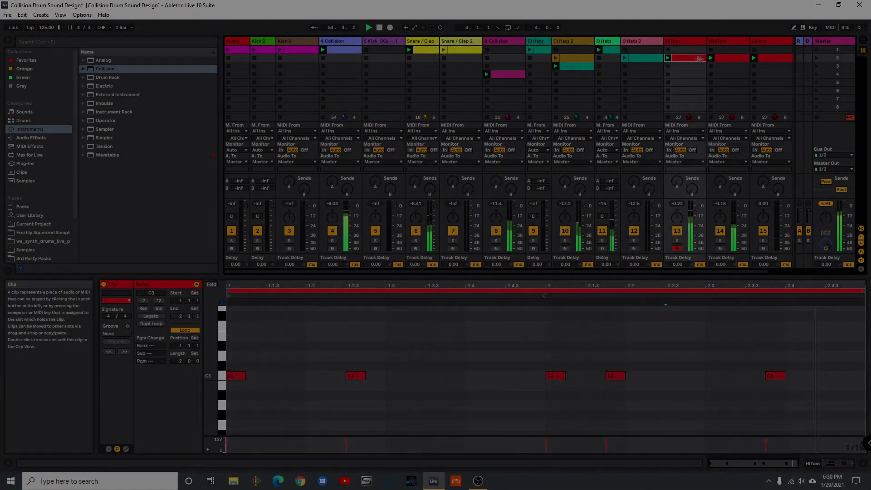
click(722, 58)
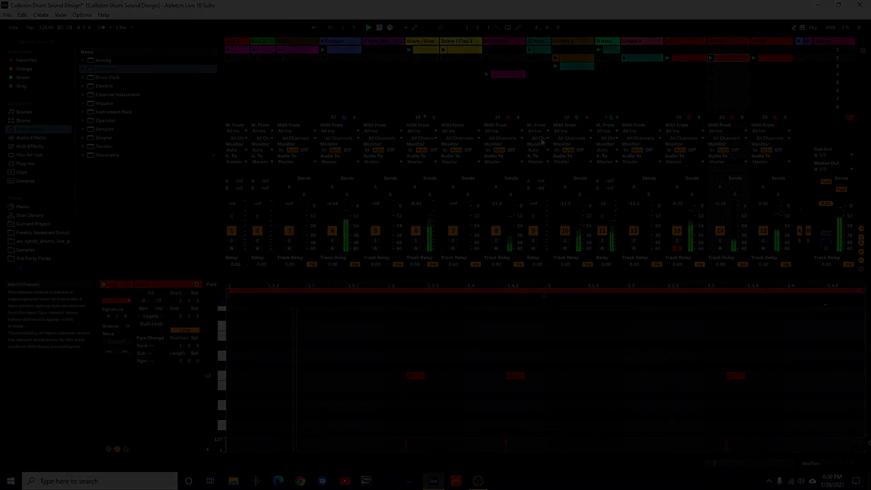